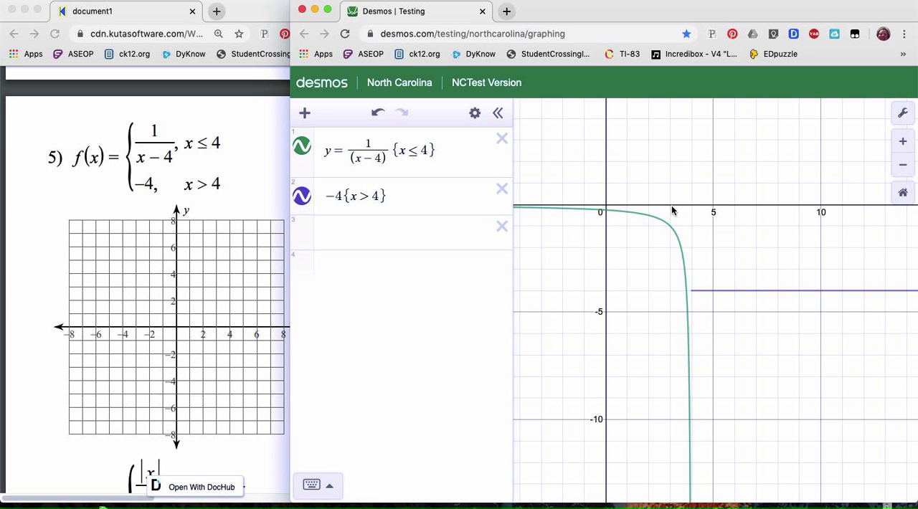
Trace the y = 1/(x − 4) curve near x = 3 on the graph.
{"action": "left_click", "coordinate": [671, 228]}
{"action": "left_click_drag", "start_coordinate": [671, 228], "coordinate": [671, 230]}
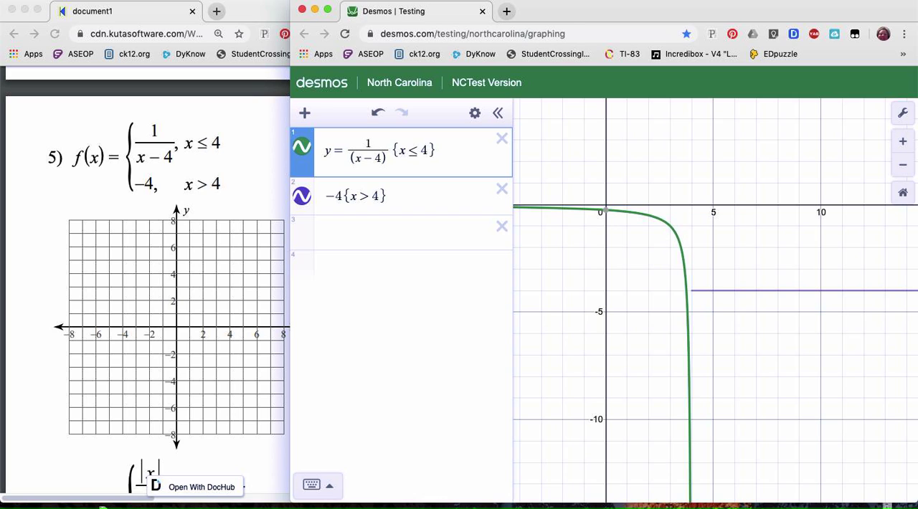
{"action": "left_click", "coordinate": [523, 1]}
{"action": "left_click", "coordinate": [527, 27]}
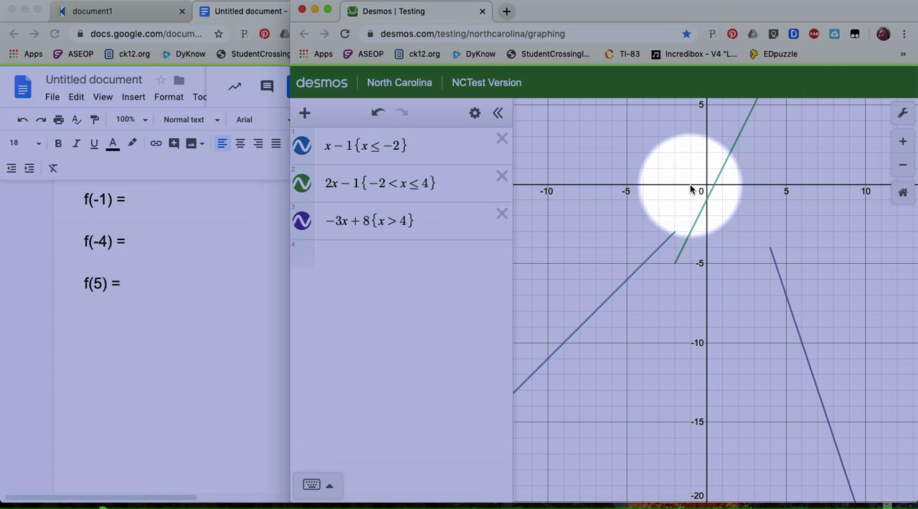
Trace the point at x = -1 on the 2x − 1 segment of the piecewise graph.
{"action": "scroll", "coordinate": [690, 185], "scroll_direction": "up", "scroll_amount": 5}
{"action": "scroll", "coordinate": [693, 189], "scroll_direction": "down", "scroll_amount": 5}
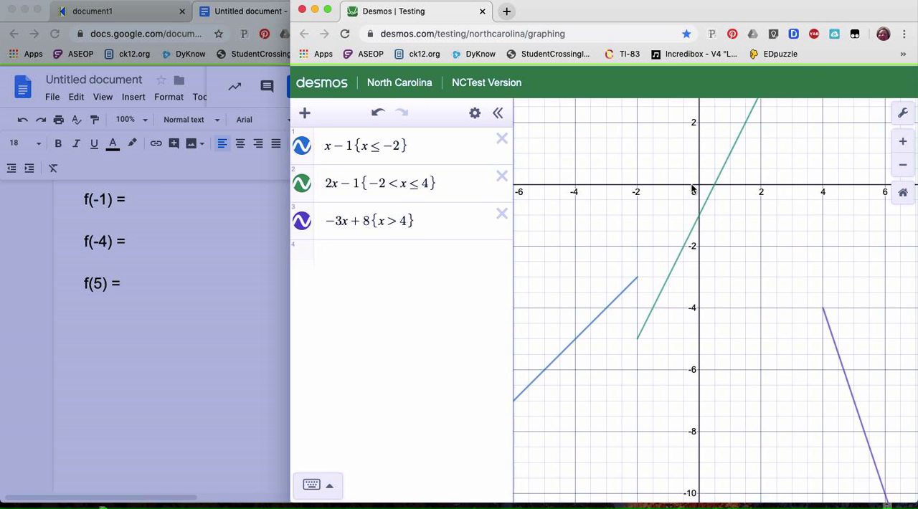
{"action": "scroll", "coordinate": [693, 189], "scroll_direction": "up", "scroll_amount": 1}
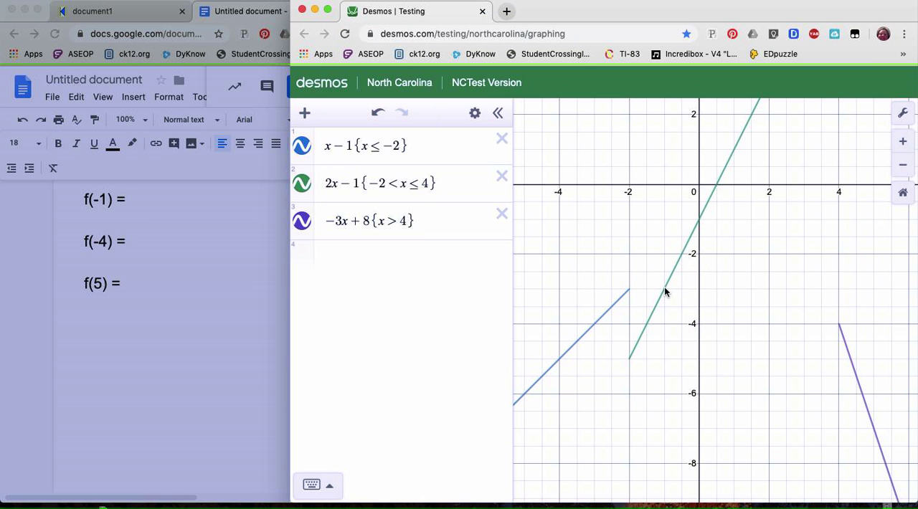
{"action": "left_click", "coordinate": [665, 288]}
{"action": "left_click_drag", "start_coordinate": [664, 289], "coordinate": [666, 291]}
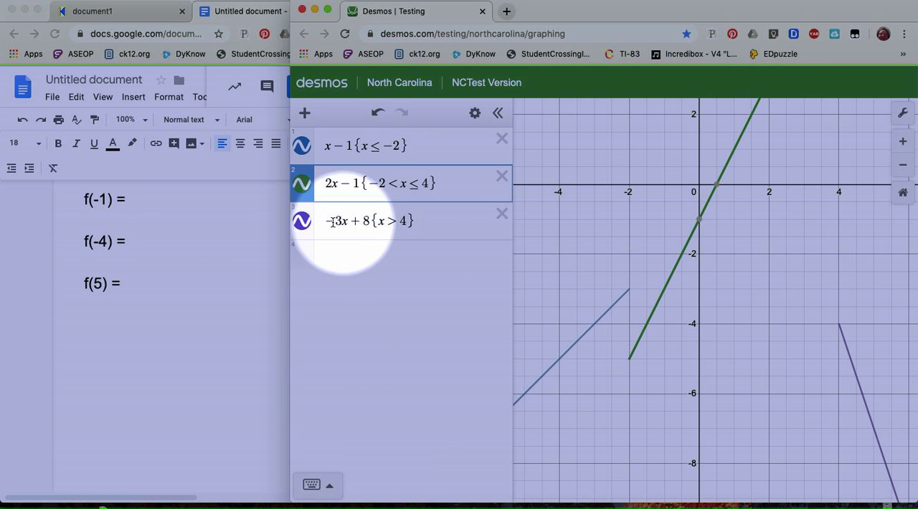
Switch to the Google Docs document and enter -3 as the value of f(-1).
{"action": "left_click", "coordinate": [159, 209]}
{"action": "key", "text": "Up"}
{"action": "key", "text": "Up"}
{"action": "key", "text": "Up"}
{"action": "key", "text": "Up"}
{"action": "type", "text": "-3"}
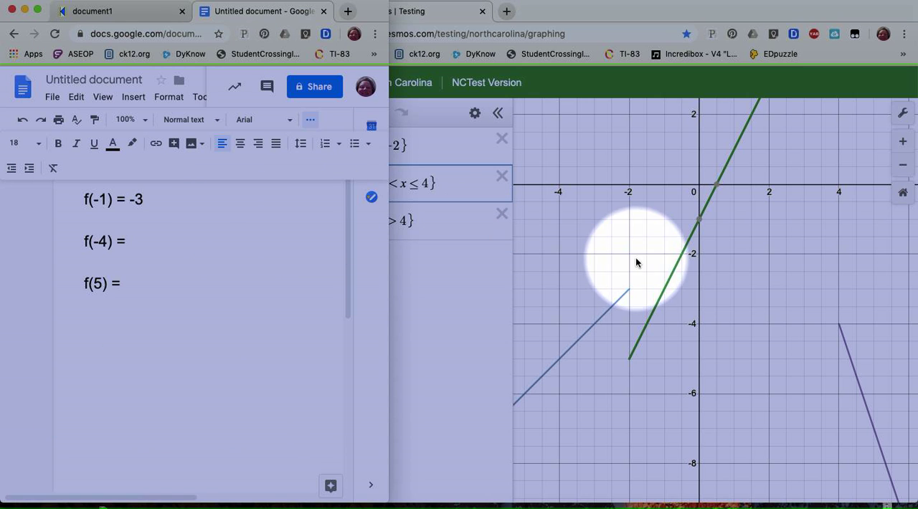
Return to the Desmos graph and recheck the coordinates at x = -1 on the 2x − 1 segment.
{"action": "left_click", "coordinate": [665, 292]}
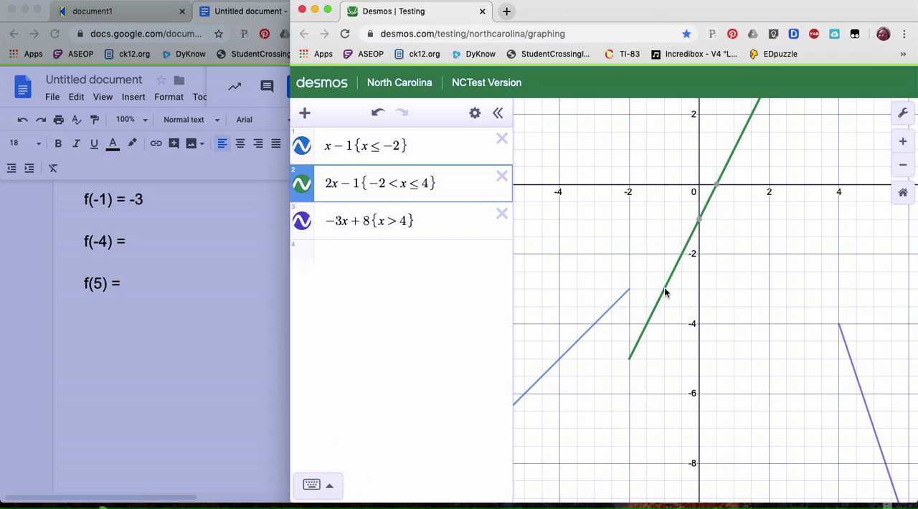
{"action": "left_click_drag", "start_coordinate": [665, 293], "coordinate": [666, 293]}
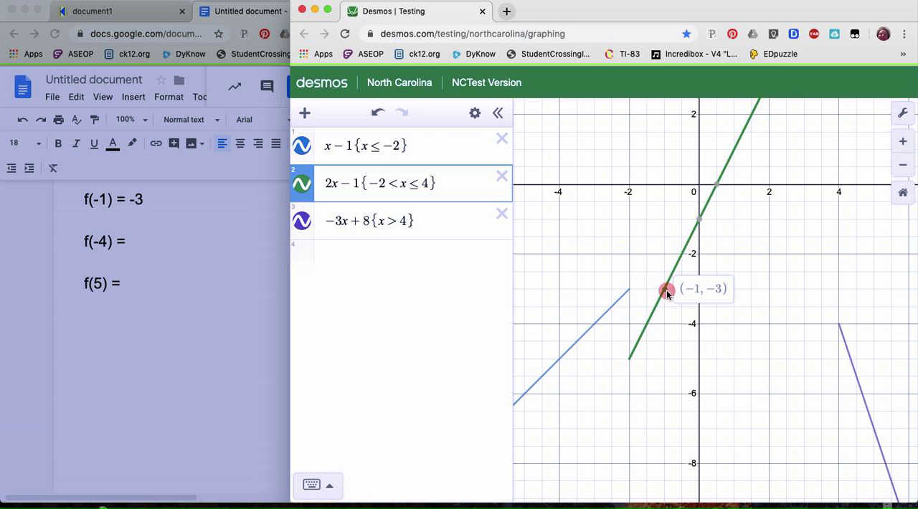
{"action": "left_click_drag", "start_coordinate": [667, 293], "coordinate": [666, 293]}
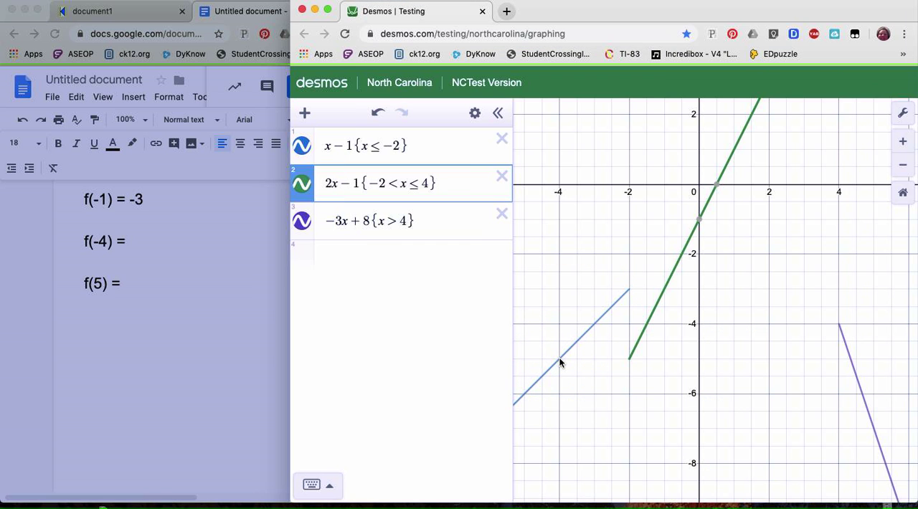
Locate x = -4 on the x − 1 segment and enter -5 as the value of f(-4) in the Google Docs document.
{"action": "left_click", "coordinate": [561, 363]}
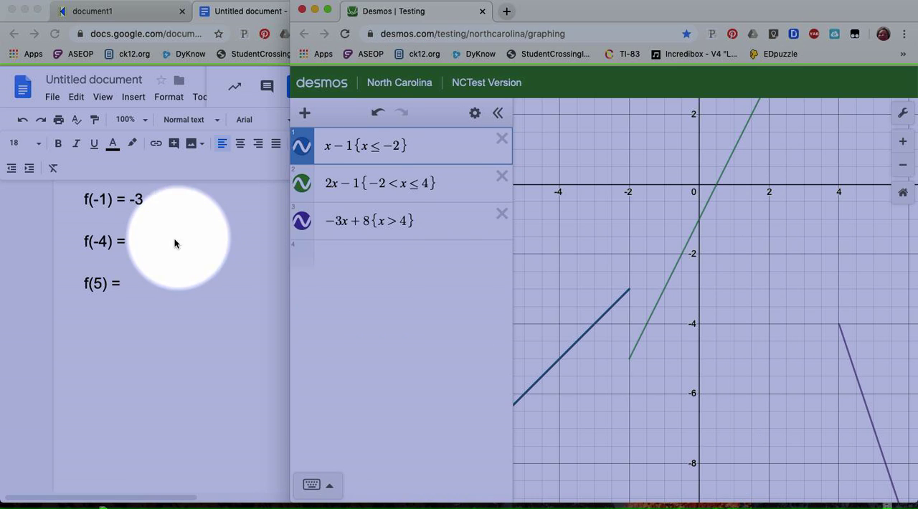
{"action": "left_click", "coordinate": [158, 244]}
{"action": "left_click", "coordinate": [141, 242]}
{"action": "type", "text": "-"}
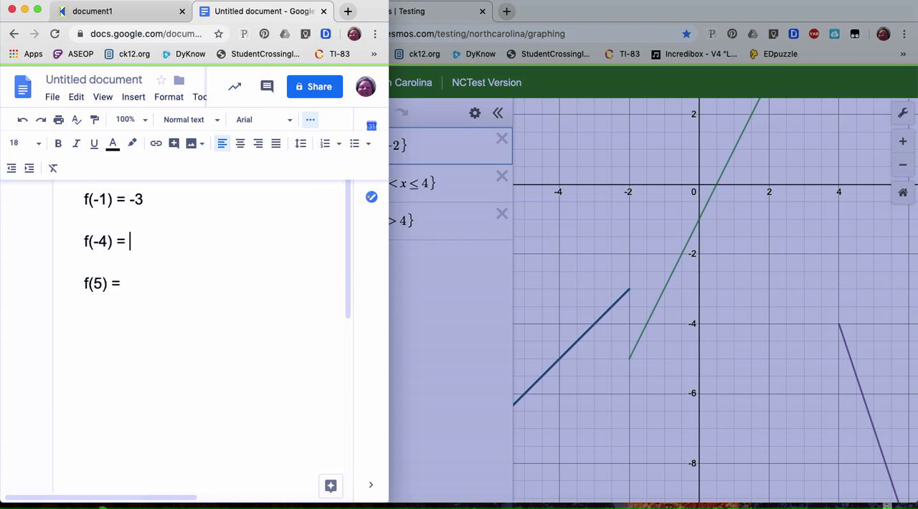
{"action": "type", "text": "5"}
{"action": "key", "text": "Down"}
{"action": "key", "text": "Down"}
Trace x = 5 on the −3x + 8 segment in Desmos and enter -7 as the value of f(5) in the Google Docs document.
{"action": "left_click", "coordinate": [474, 287]}
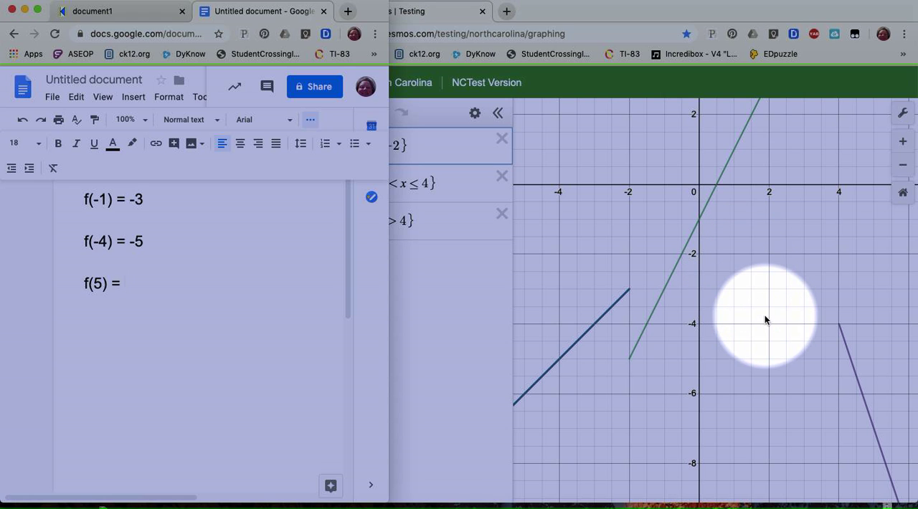
{"action": "left_click", "coordinate": [765, 236]}
{"action": "left_click_drag", "start_coordinate": [725, 229], "coordinate": [498, 185]}
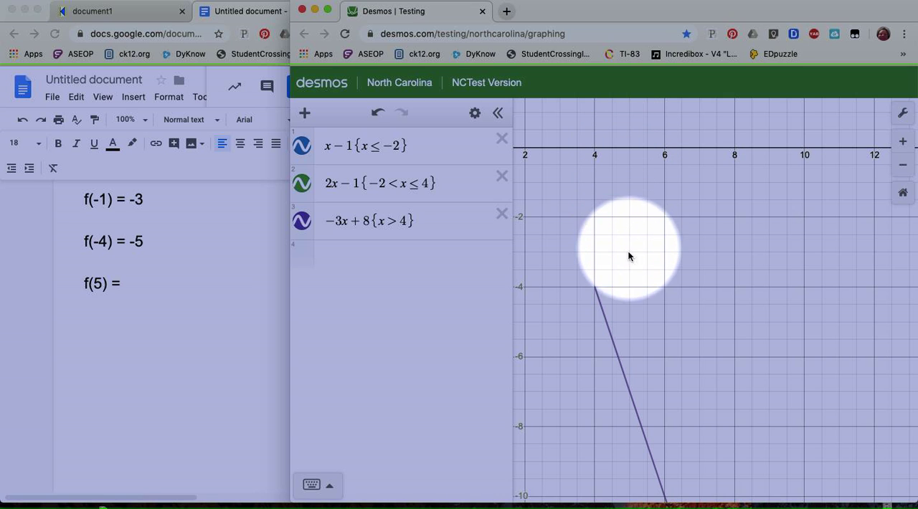
{"action": "left_click", "coordinate": [630, 390]}
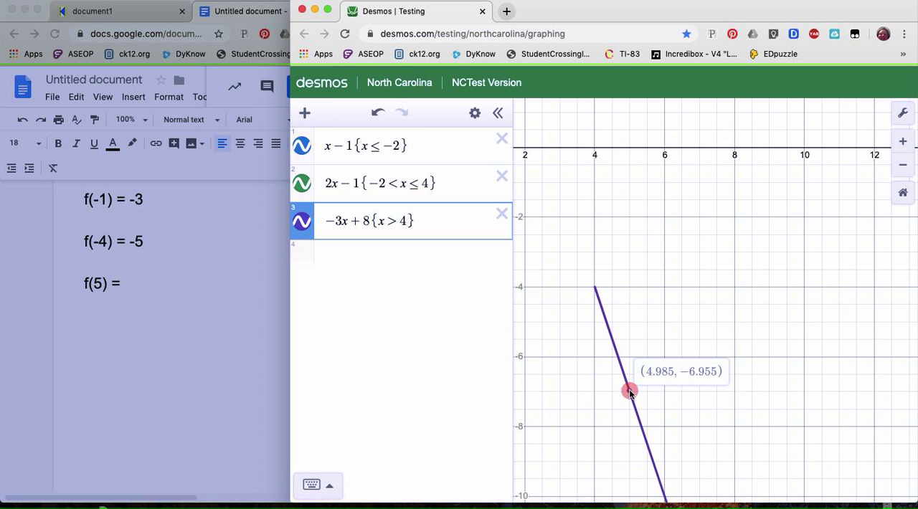
{"action": "left_click_drag", "start_coordinate": [630, 390], "coordinate": [631, 392]}
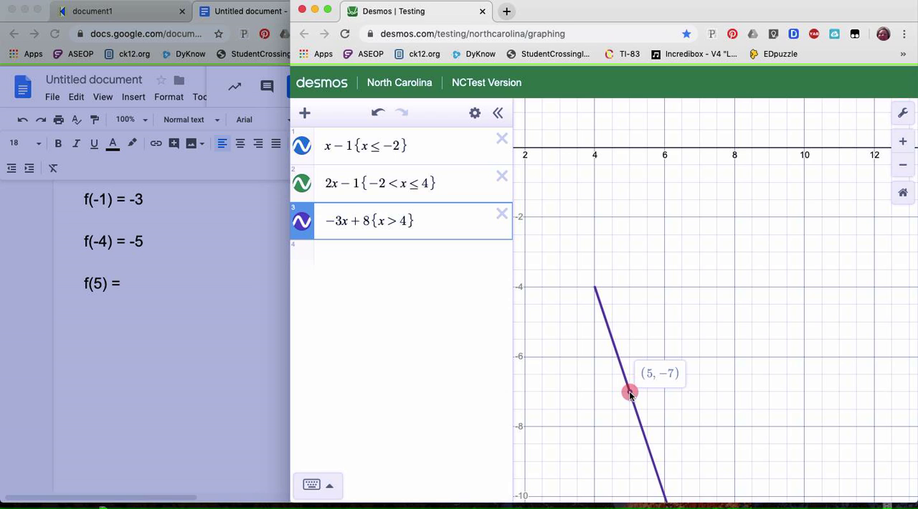
{"action": "left_click_drag", "start_coordinate": [630, 393], "coordinate": [630, 393]}
{"action": "left_click", "coordinate": [133, 284]}
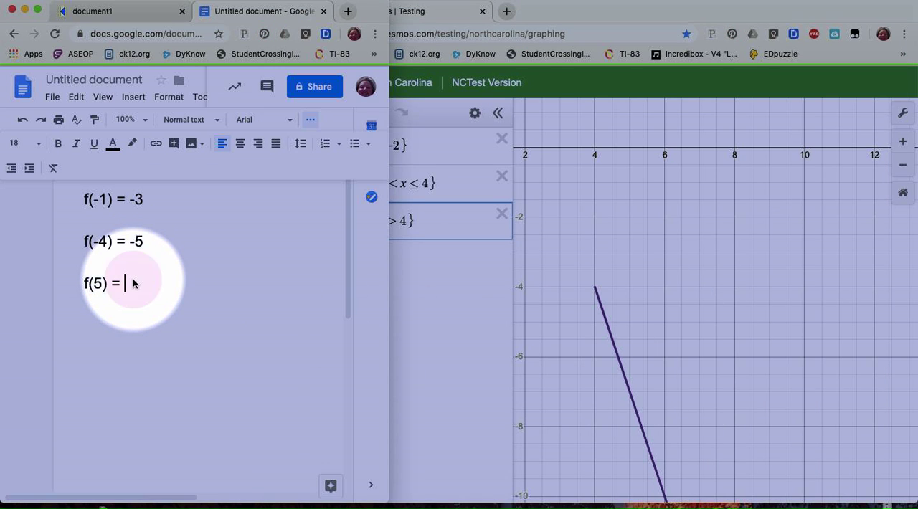
{"action": "type", "text": "-7"}
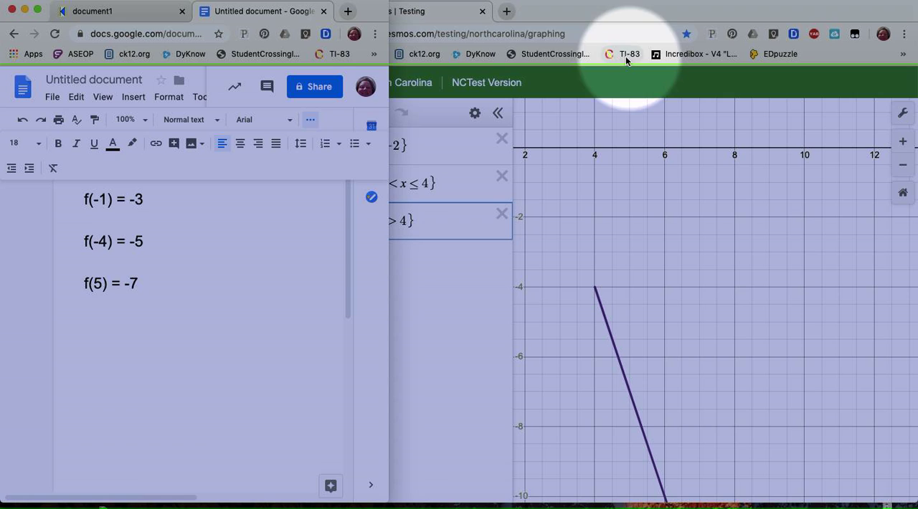
{"action": "left_click", "coordinate": [528, 1]}
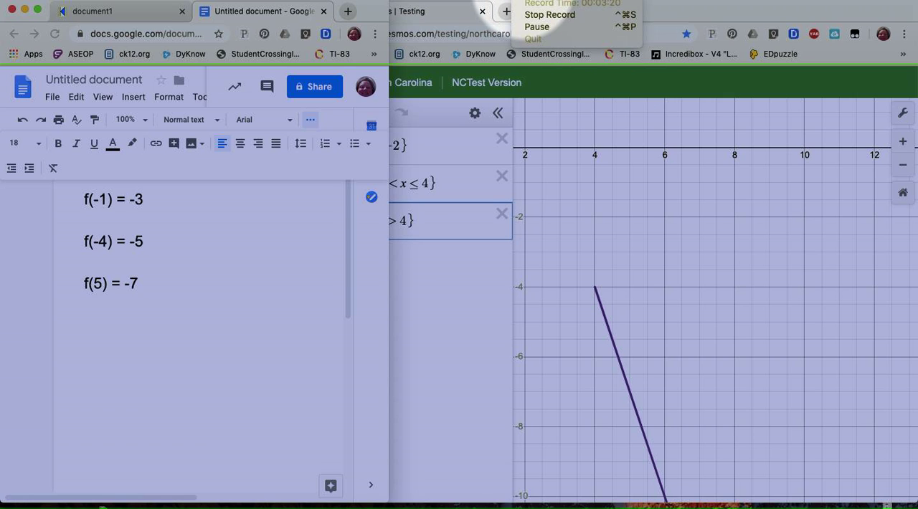